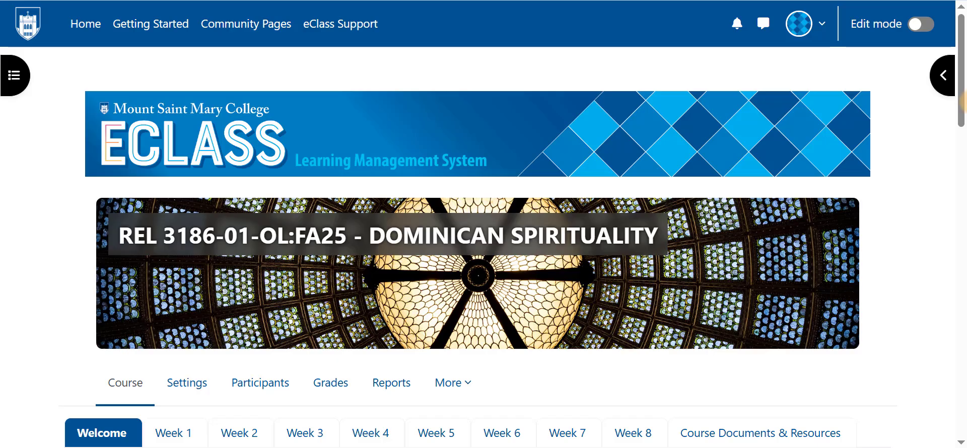
- Open the Gradebook setup page for the REL 3186 Dominican Spirituality course
left_click_drag(963, 101, 963, 162)
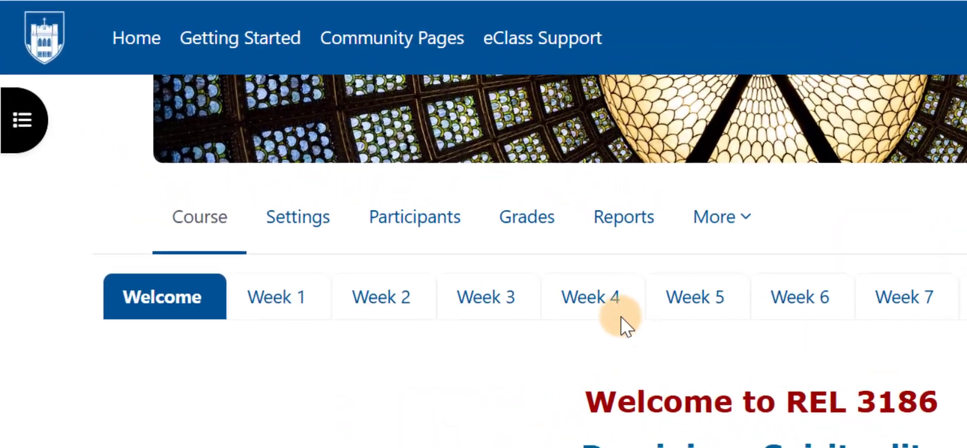
left_click(523, 237)
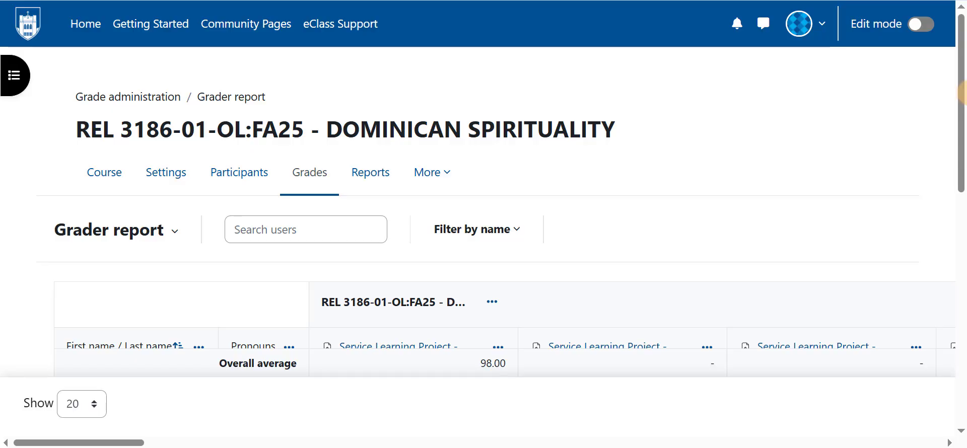
left_click_drag(962, 91, 962, 136)
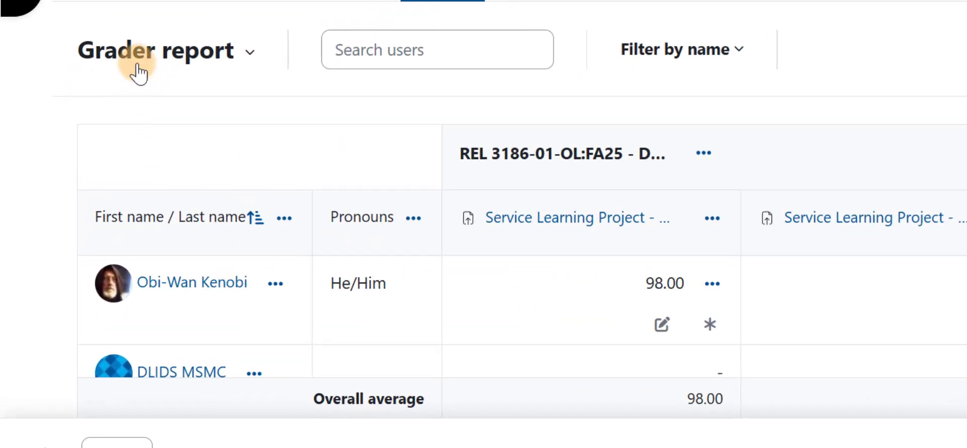
left_click(98, 119)
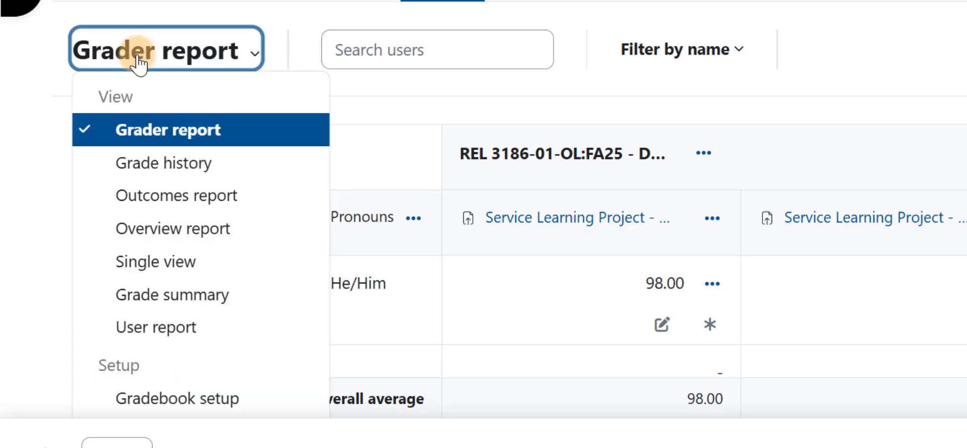
left_click(206, 397)
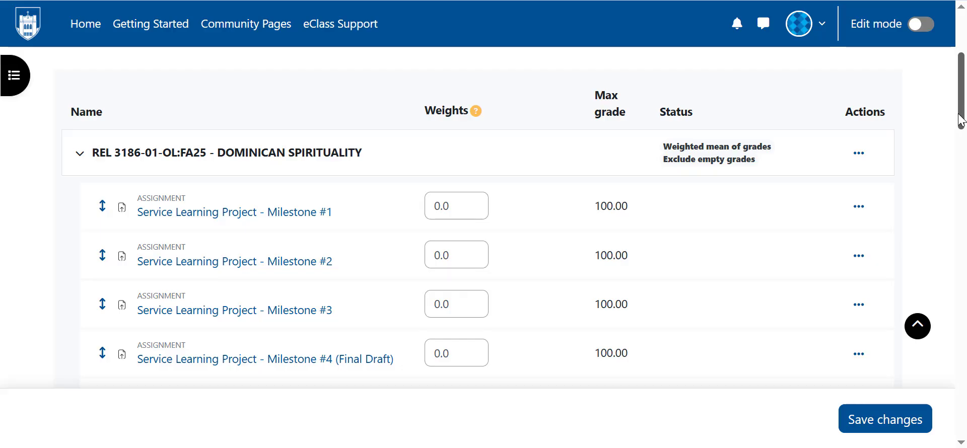
- Add a grade category named Service Learning Project, aggregated by weighted mean of grades, and move it to the top of the course's grade items
left_click_drag(963, 119, 963, 78)
left_click(964, 76)
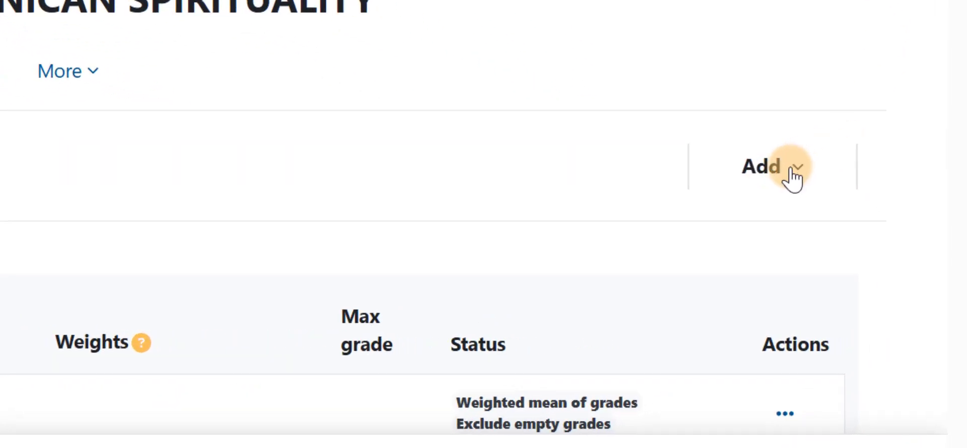
left_click(791, 171)
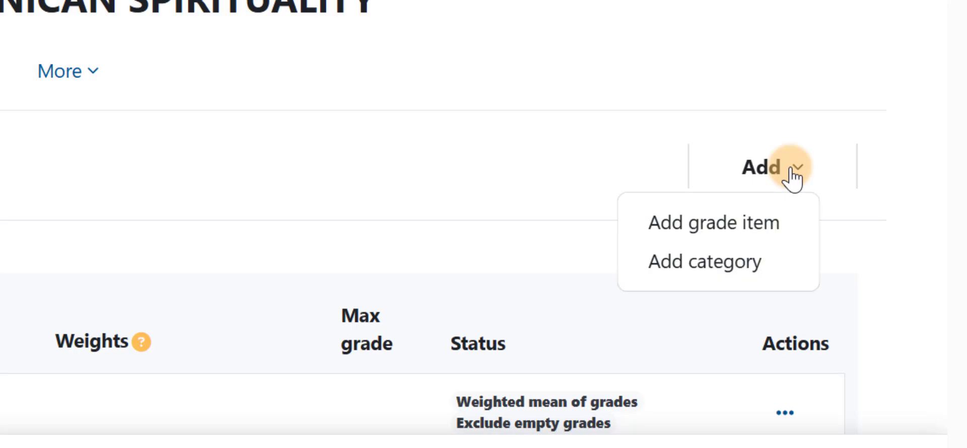
left_click(720, 265)
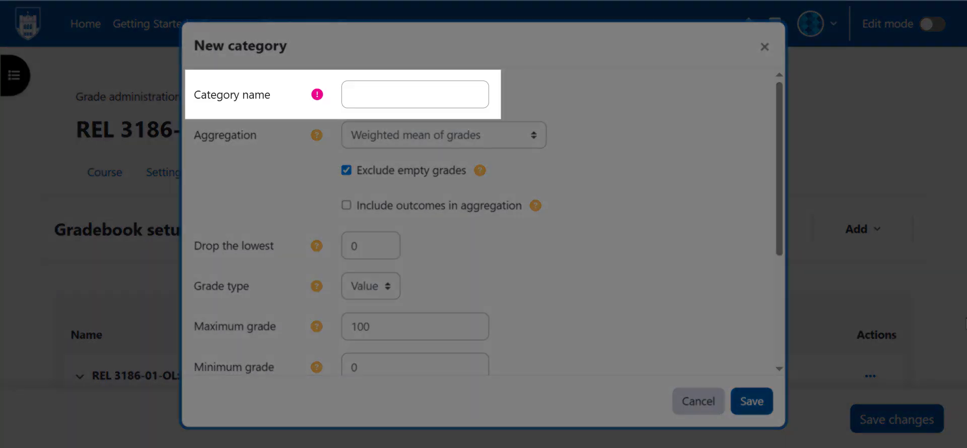
type("Service Learning Project")
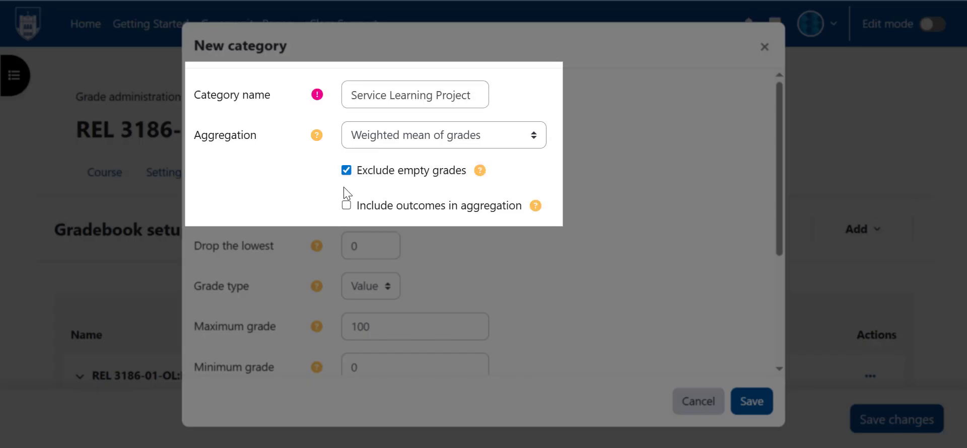
left_click(318, 139)
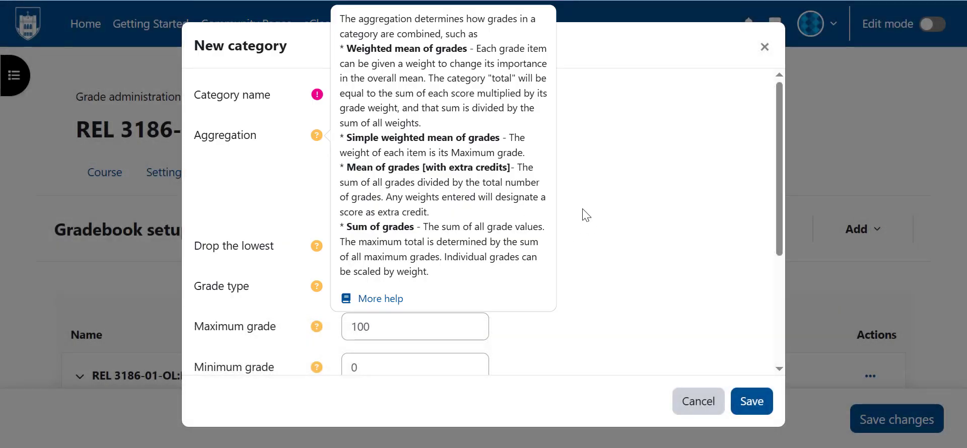
left_click(586, 215)
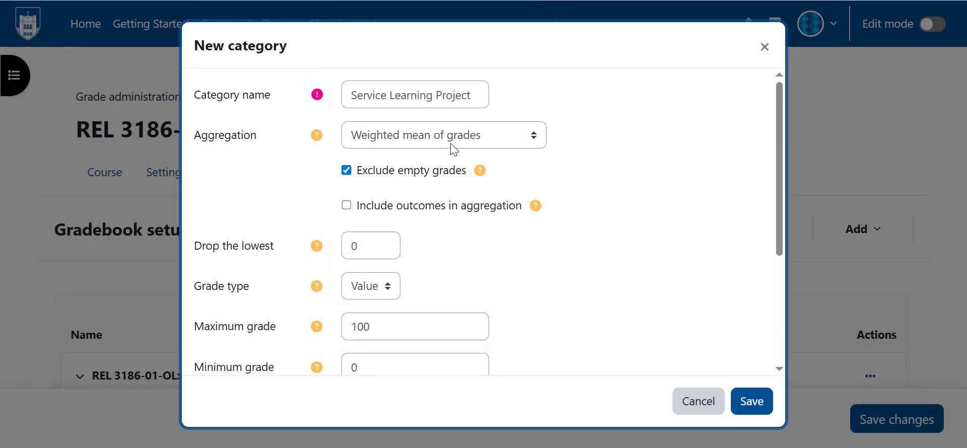
scroll(647, 226, "down", 3)
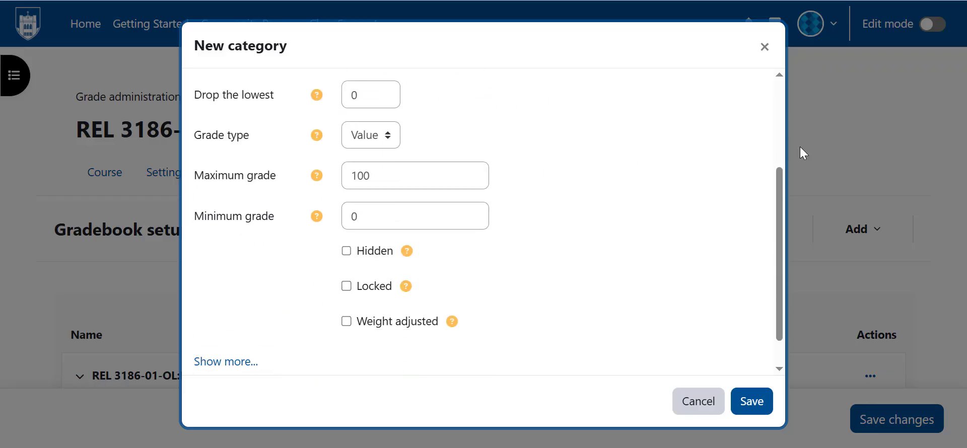
left_click(757, 410)
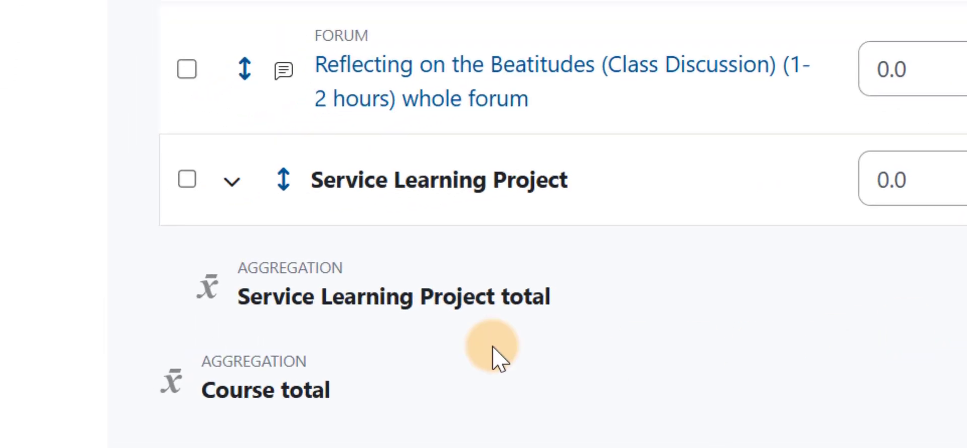
left_click(282, 184)
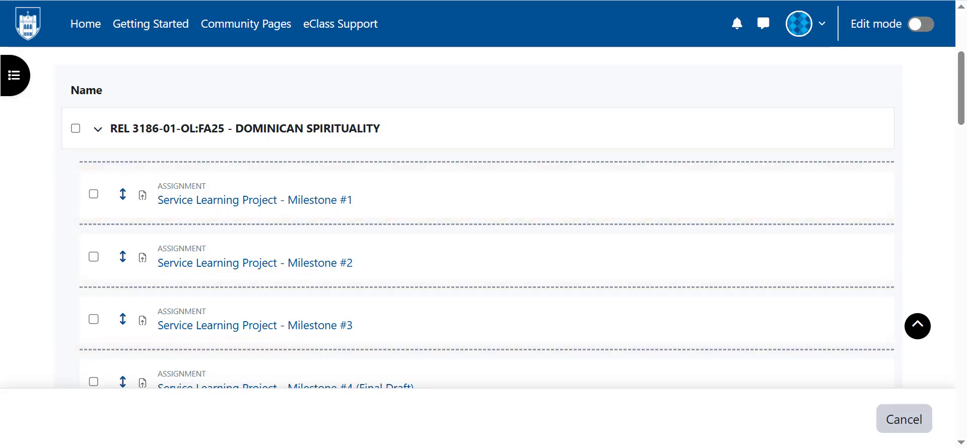
left_click(624, 162)
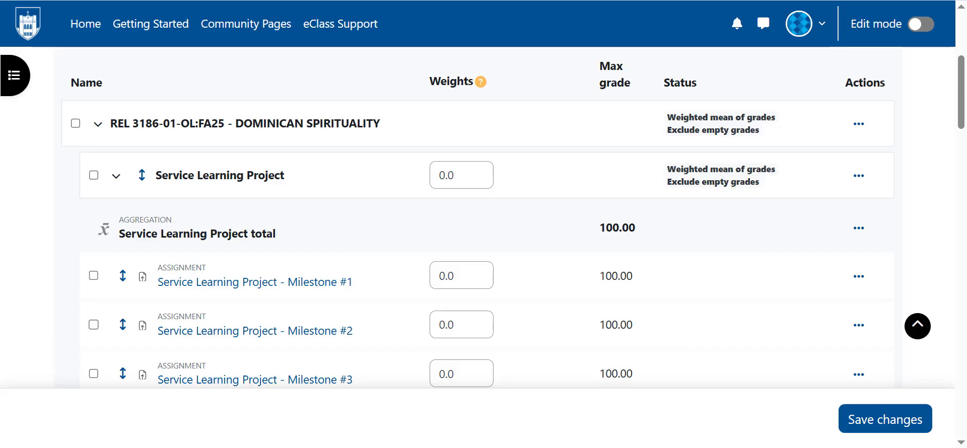
- Move the Service Learning Project assignments Milestone #1 through Milestone #4 (Final Draft) together into the Service Learning Project category
scroll(93, 141, "down", 3)
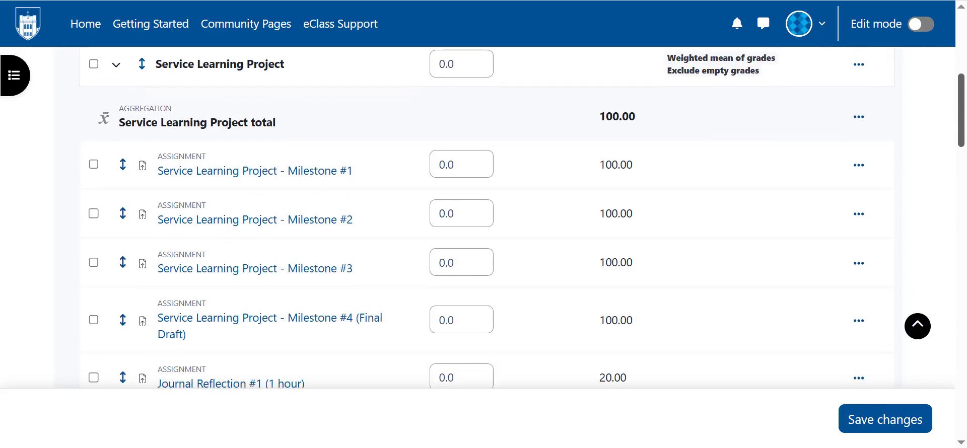
left_click(93, 140)
left_click(94, 189)
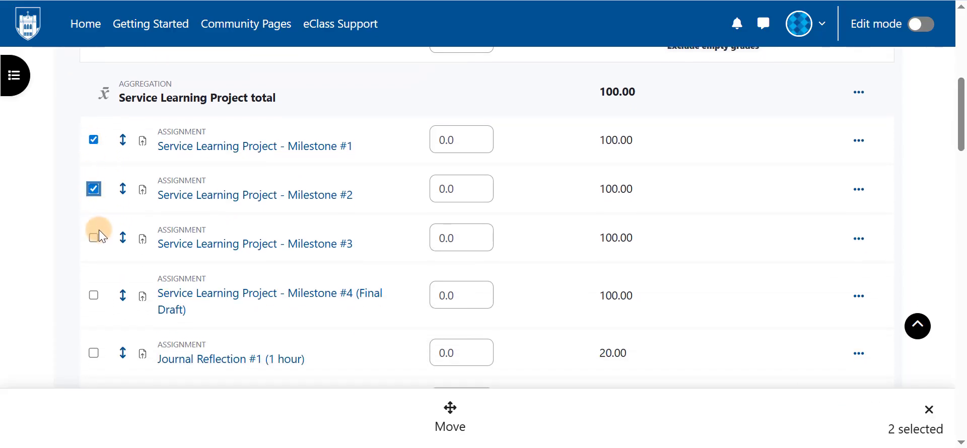
left_click(94, 238)
left_click(94, 295)
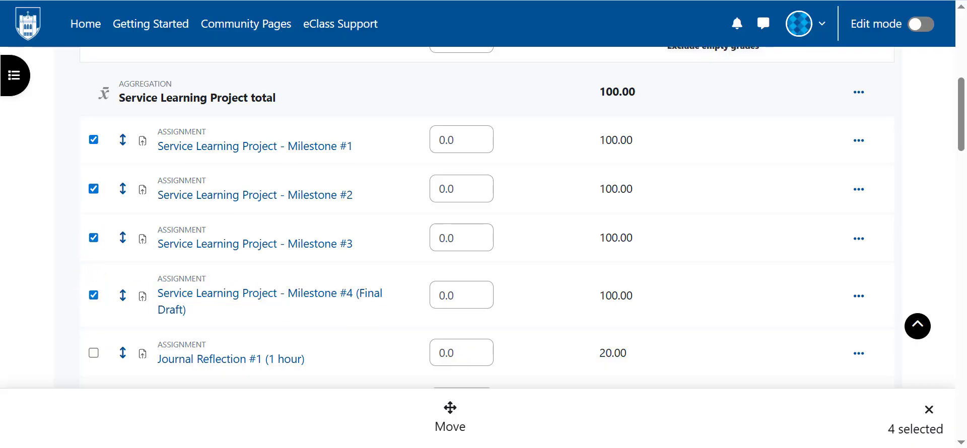
left_click(450, 425)
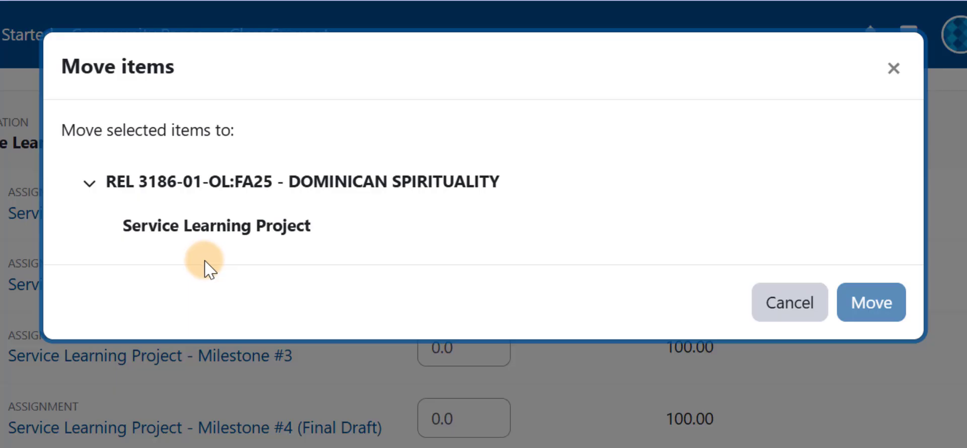
left_click(226, 243)
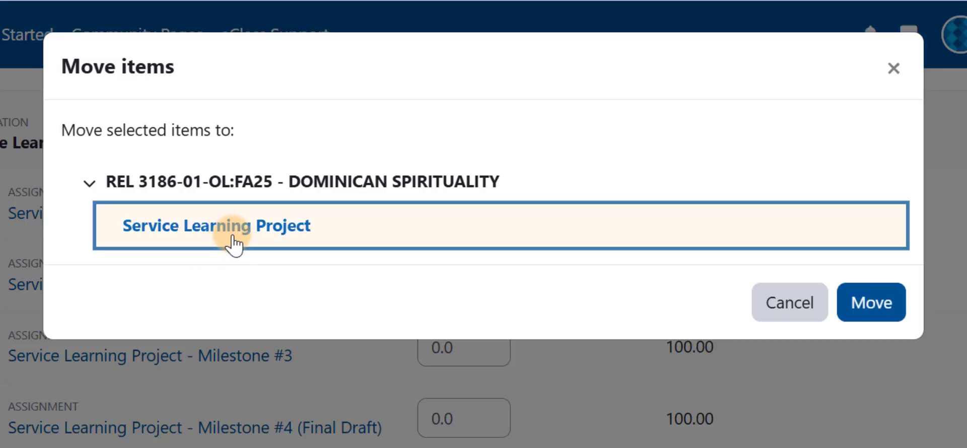
left_click(848, 297)
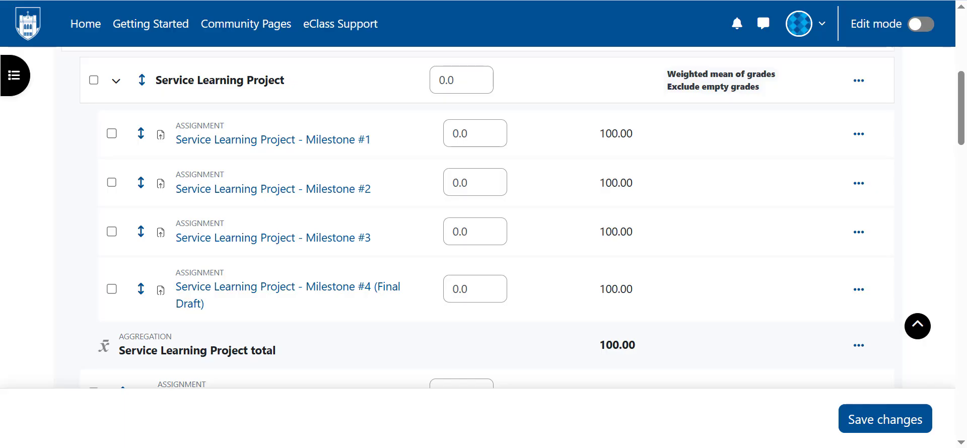
- Start a new grade item in the gradebook and name it Service Hours Requirement
scroll(952, 58, "up", 7)
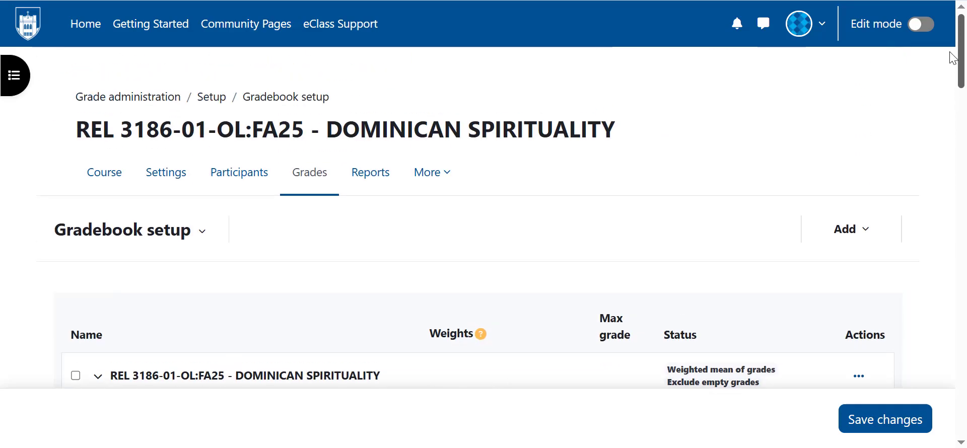
left_click(847, 230)
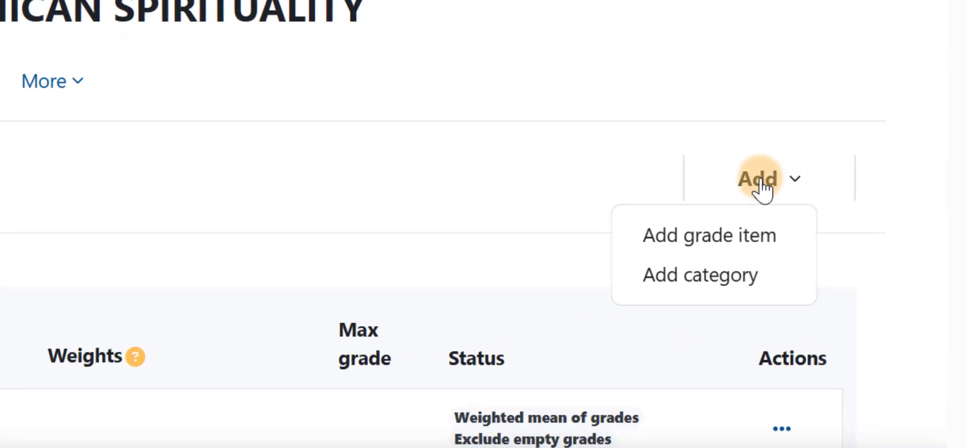
left_click(752, 241)
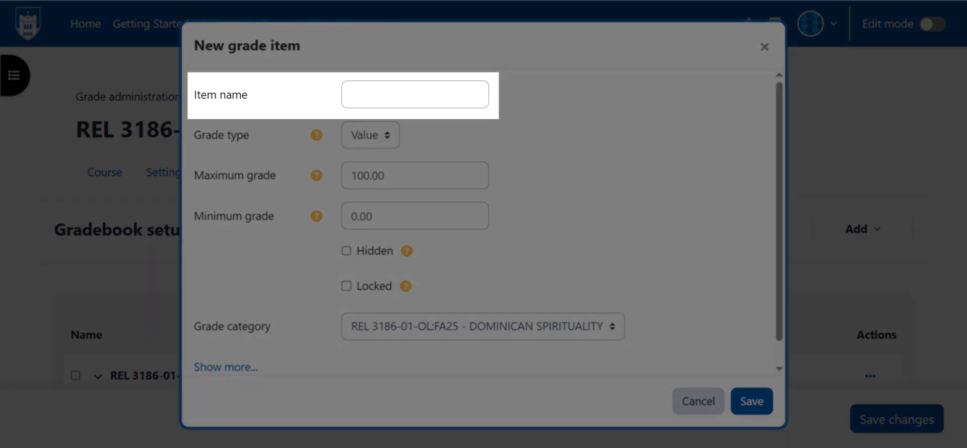
type("Service Hours Requirement")
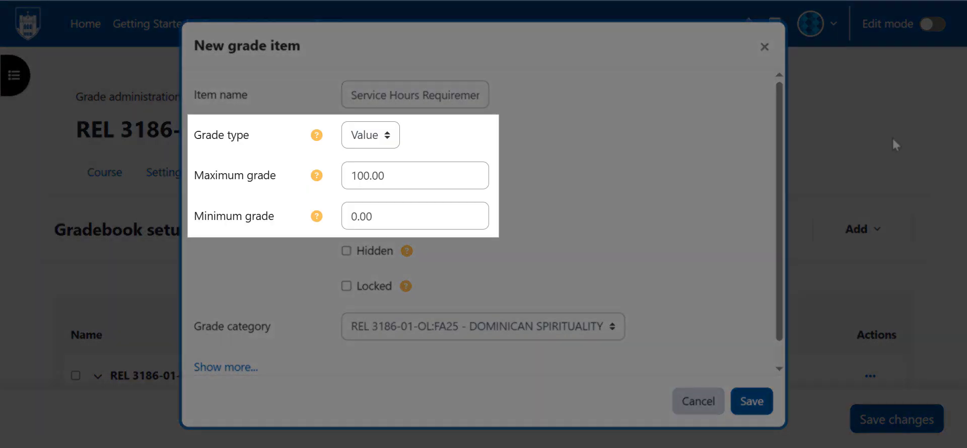
- Set the new item's grade type to Scale, choose the Complete/Incomplete scale, and save the grade item
left_click(390, 132)
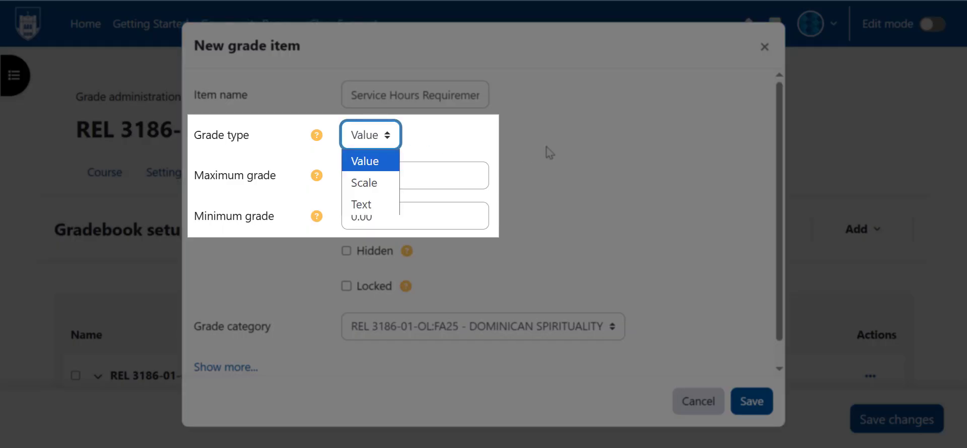
left_click(547, 147)
left_click(546, 147)
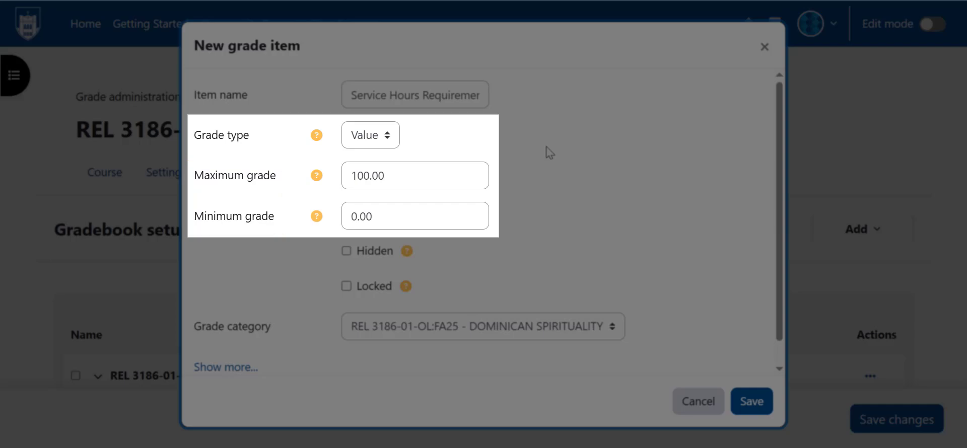
left_click(395, 136)
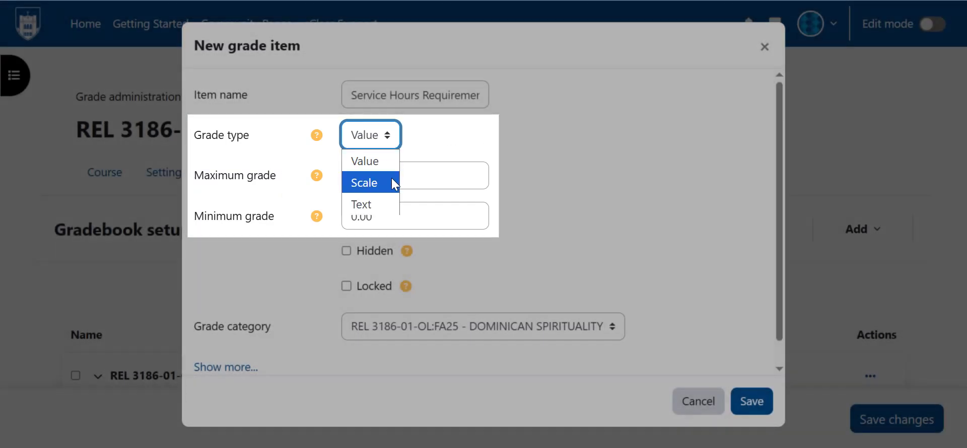
left_click(391, 177)
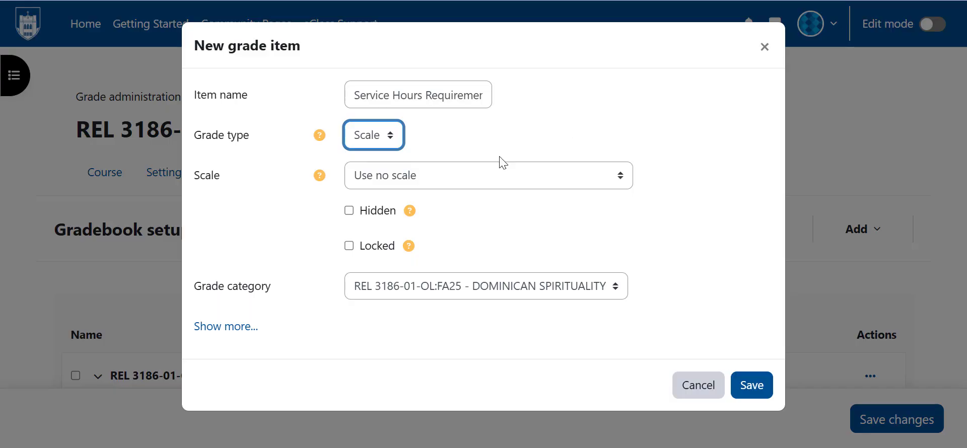
left_click(501, 174)
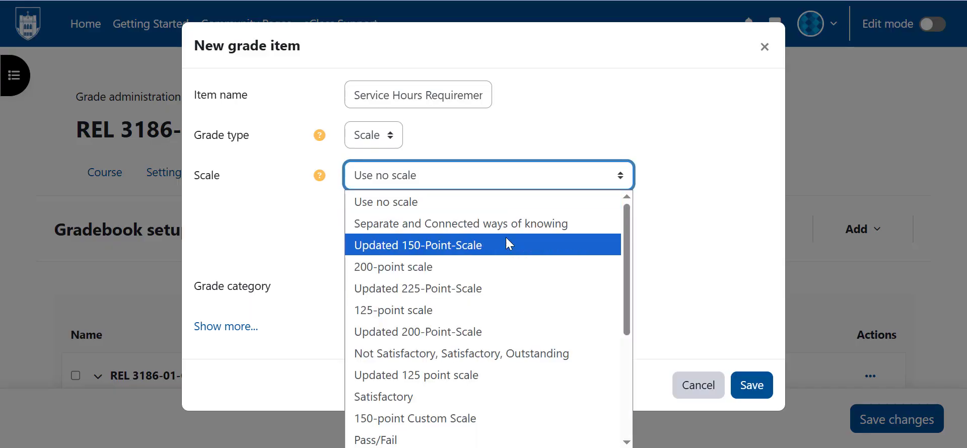
scroll(505, 254, "down", 3)
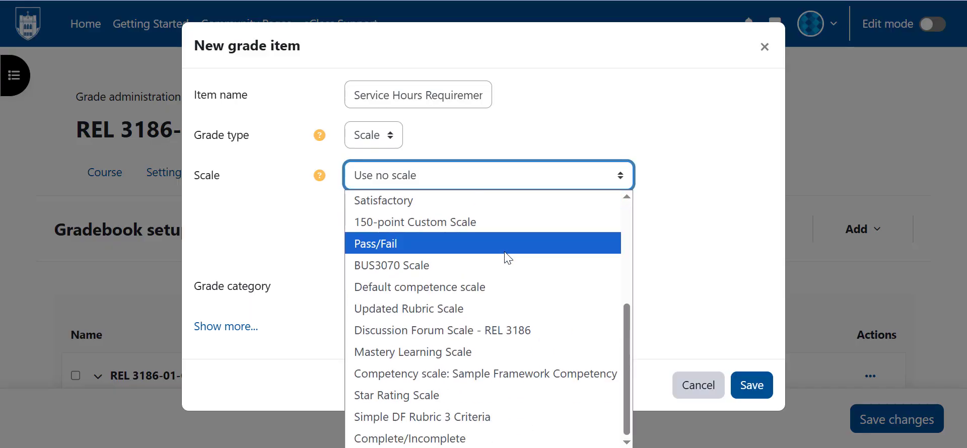
left_click(471, 439)
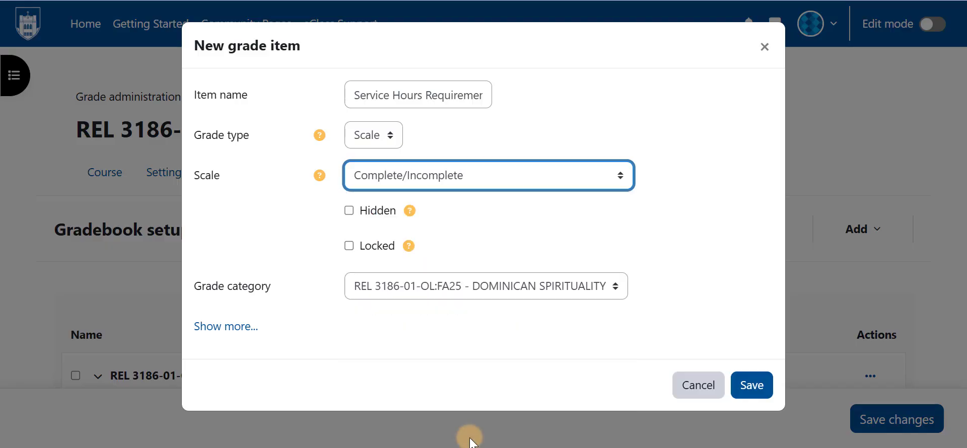
left_click(751, 385)
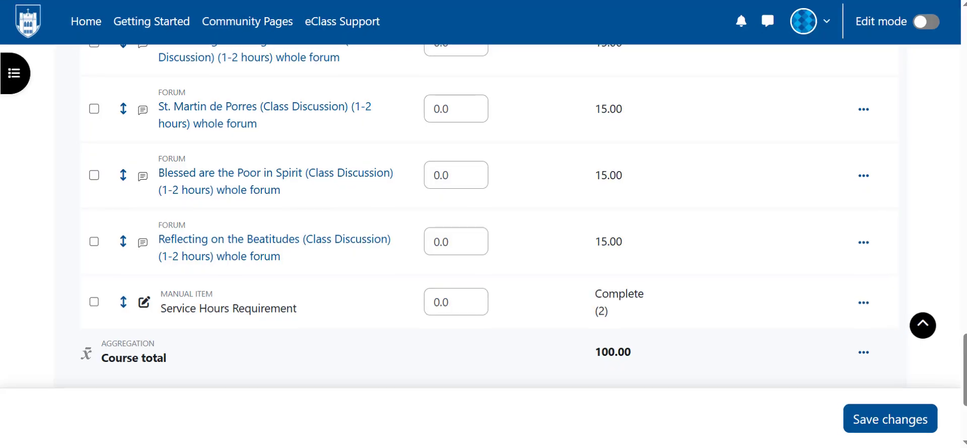
- Move the Service Hours Requirement item into the Service Learning Project category, above Milestone #1
left_click(423, 307)
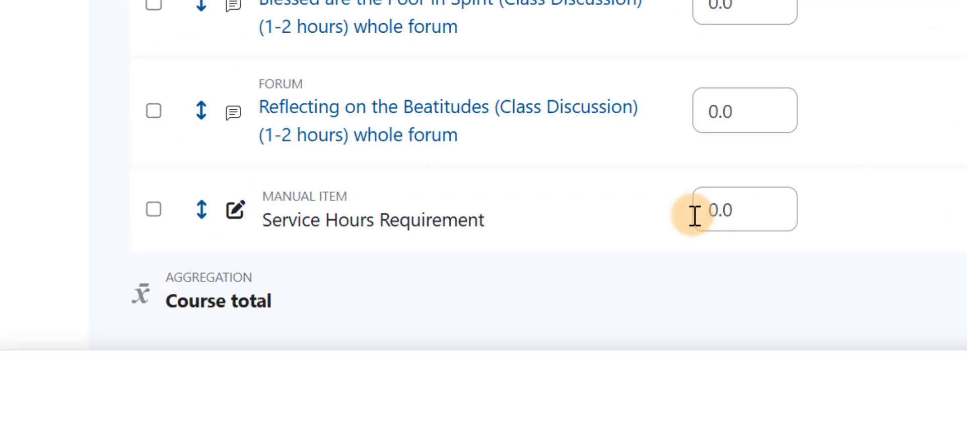
left_click(200, 211)
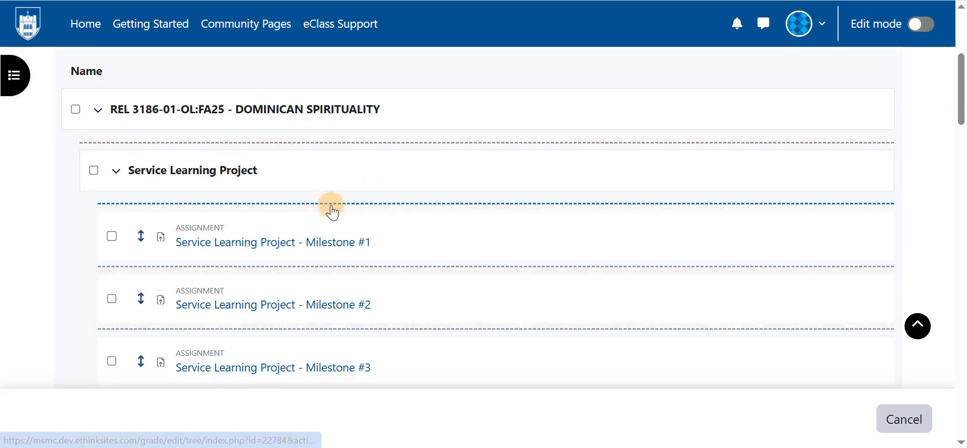
left_click(847, 203)
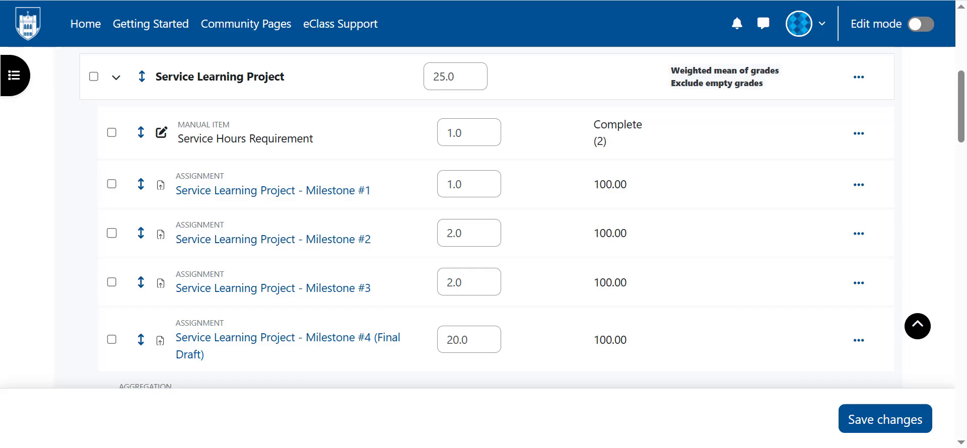
- Set the weight of the Service Hours Requirement item to 0 and save the gradebook changes
left_click_drag(475, 131, 431, 132)
type("0")
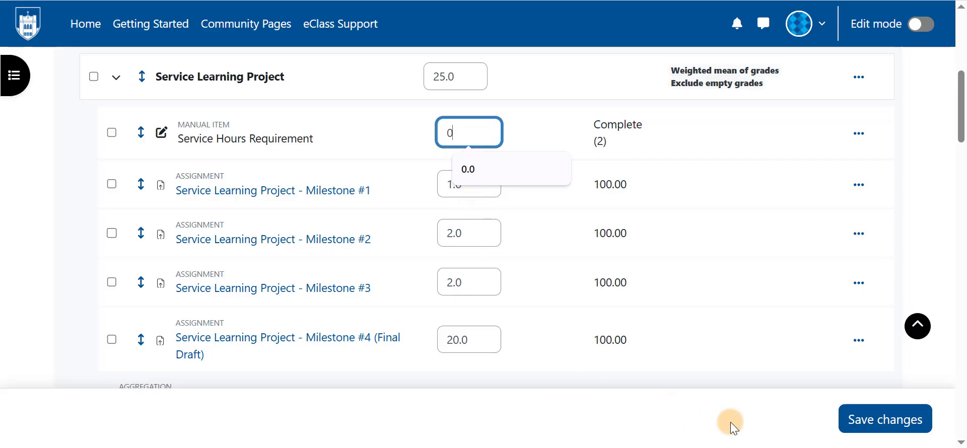
left_click(866, 428)
left_click(867, 428)
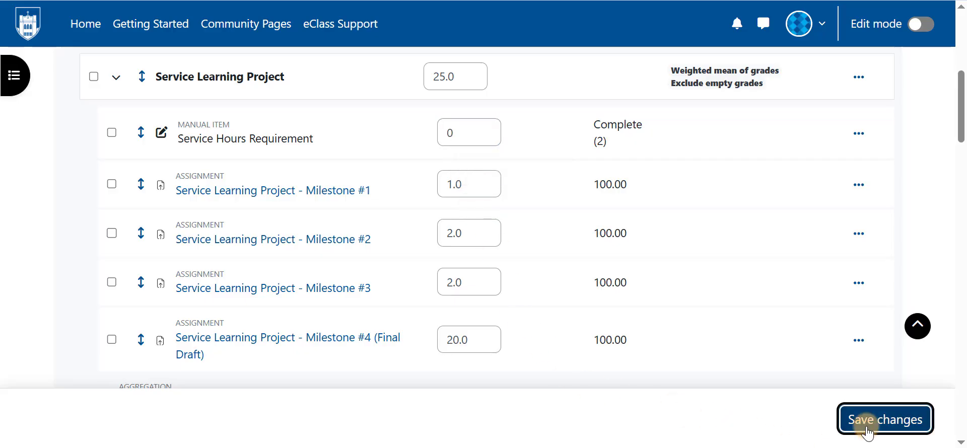